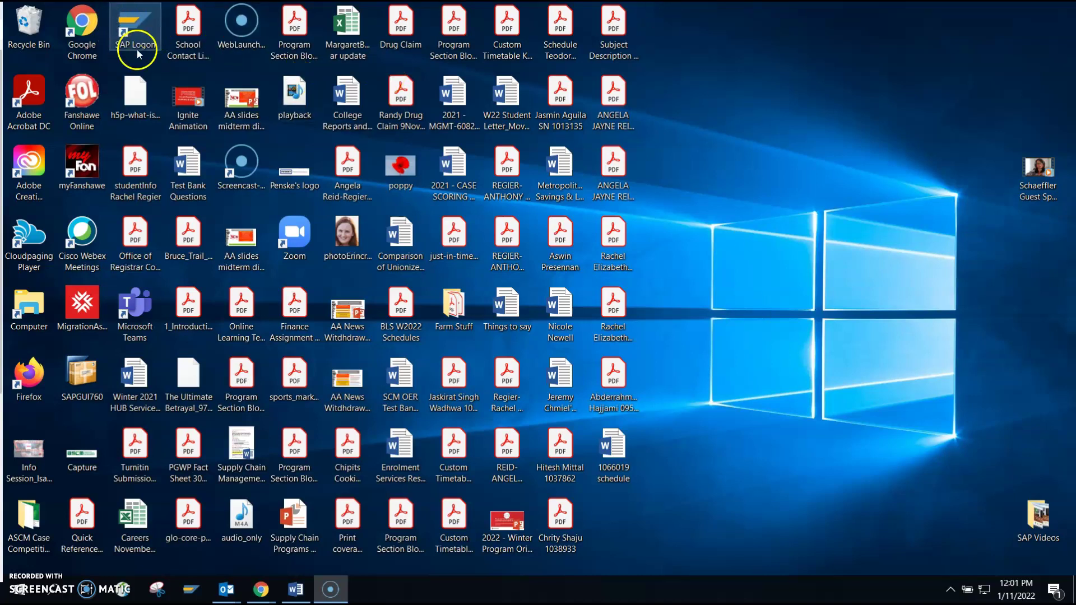
# Try launching SAP Logon from its desktop icon, then fall back to the Start menu
pyautogui.click(124, 33)
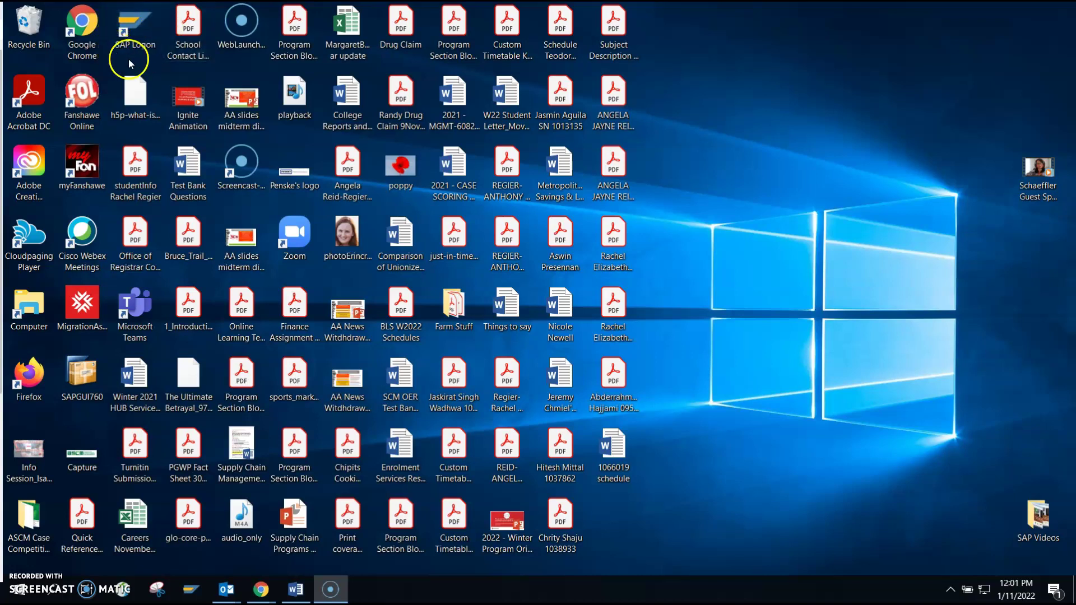
pyautogui.click(125, 31)
pyautogui.click(152, 19)
pyautogui.click(129, 37)
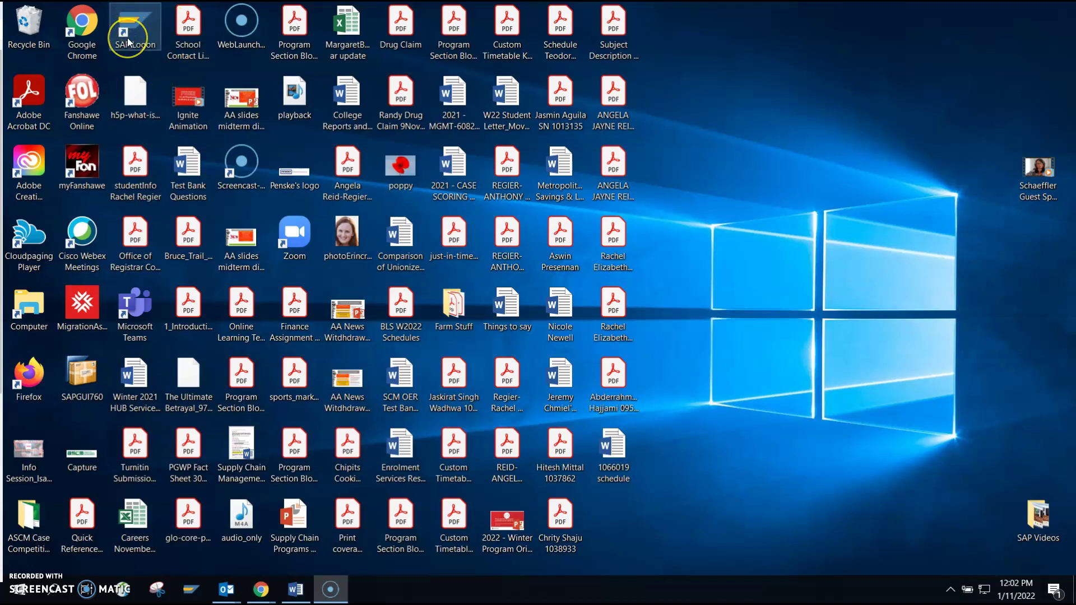
pyautogui.click(17, 593)
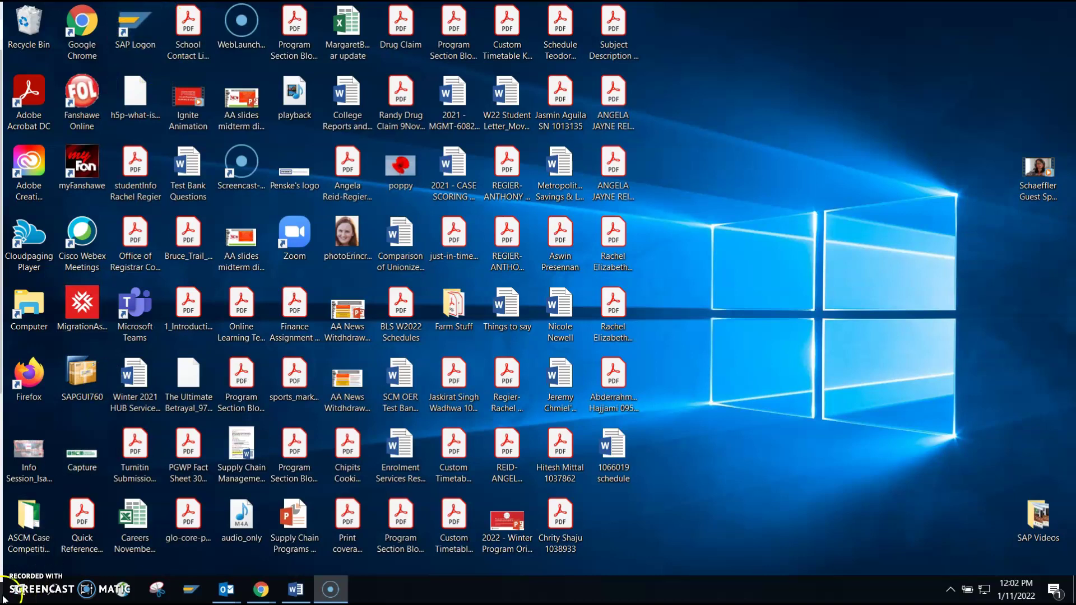
# Scroll the Start menu to the SAP Front End group and launch SAP Logon from it
pyautogui.click(206, 199)
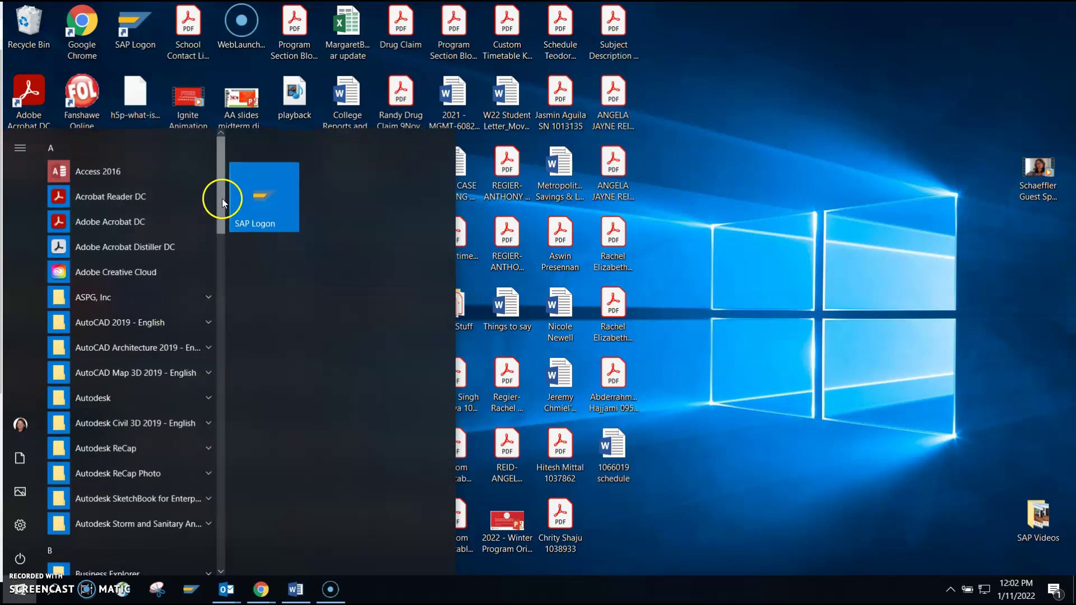
pyautogui.moveTo(222, 199); pyautogui.dragTo(217, 455)
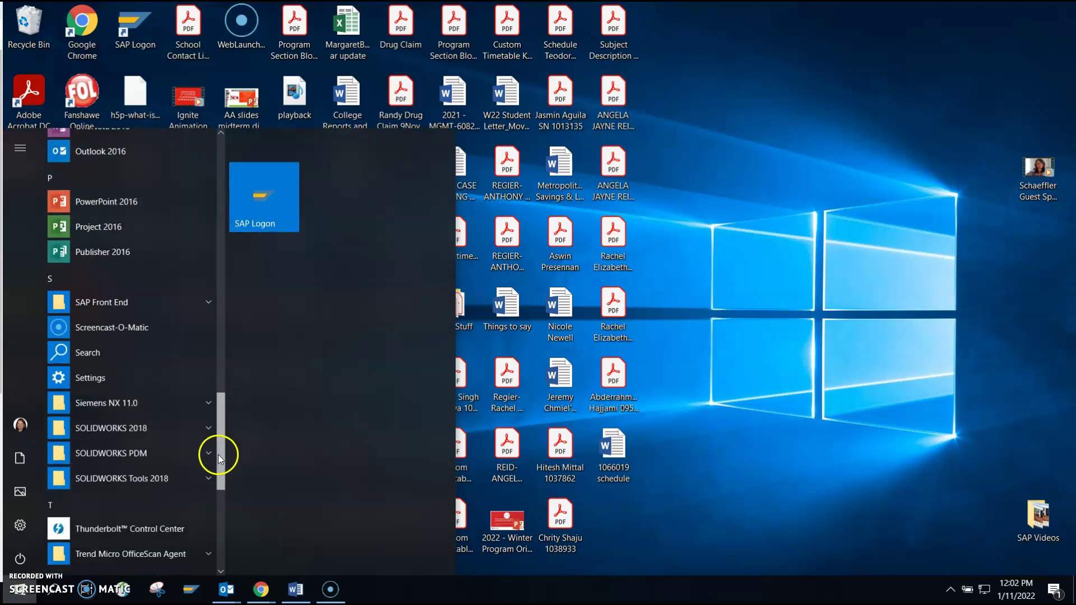
pyautogui.click(110, 306)
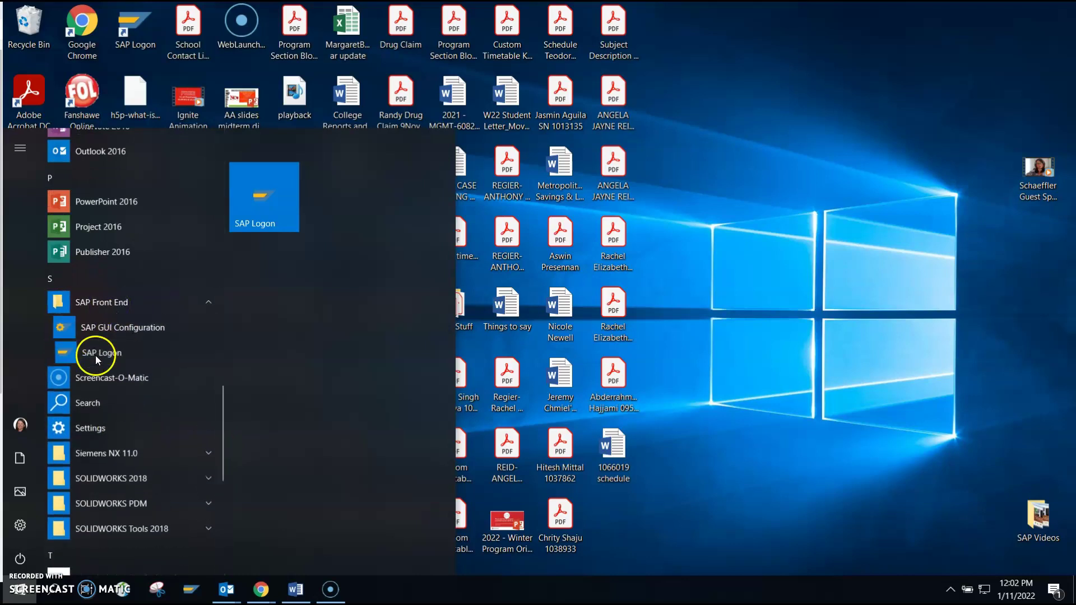
pyautogui.click(92, 350)
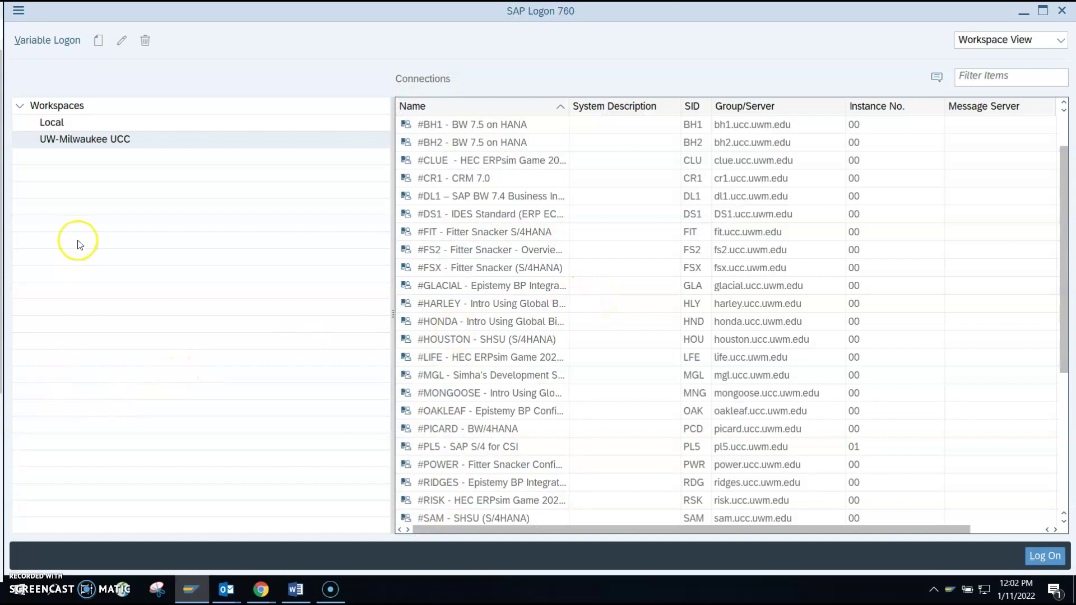
# In the UW-Milwaukee UCC workspace, select the #HARLEY connection and log on to it
pyautogui.click(95, 145)
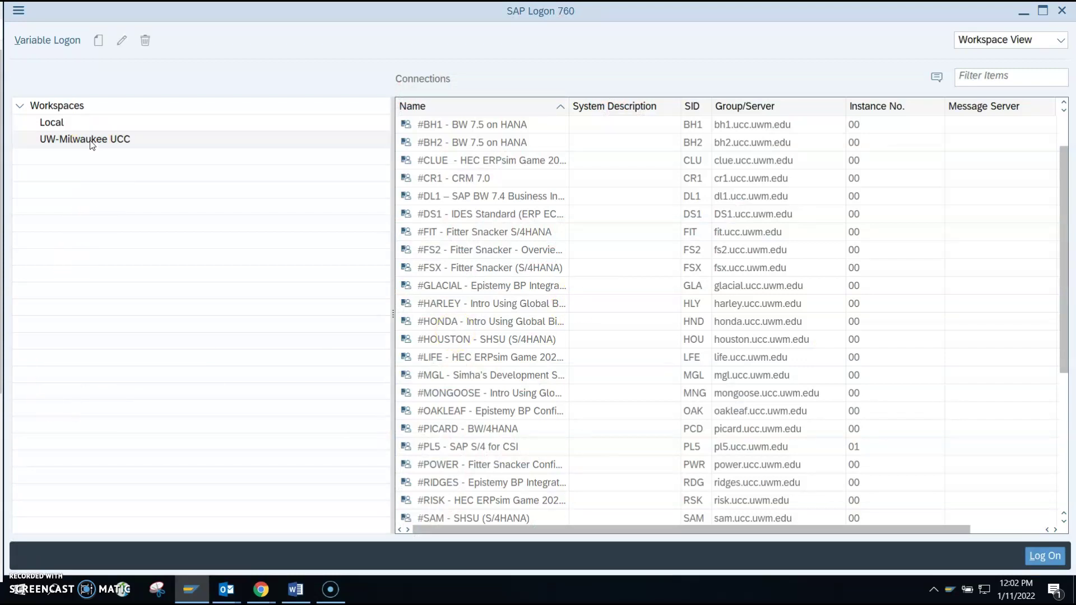
pyautogui.click(88, 142)
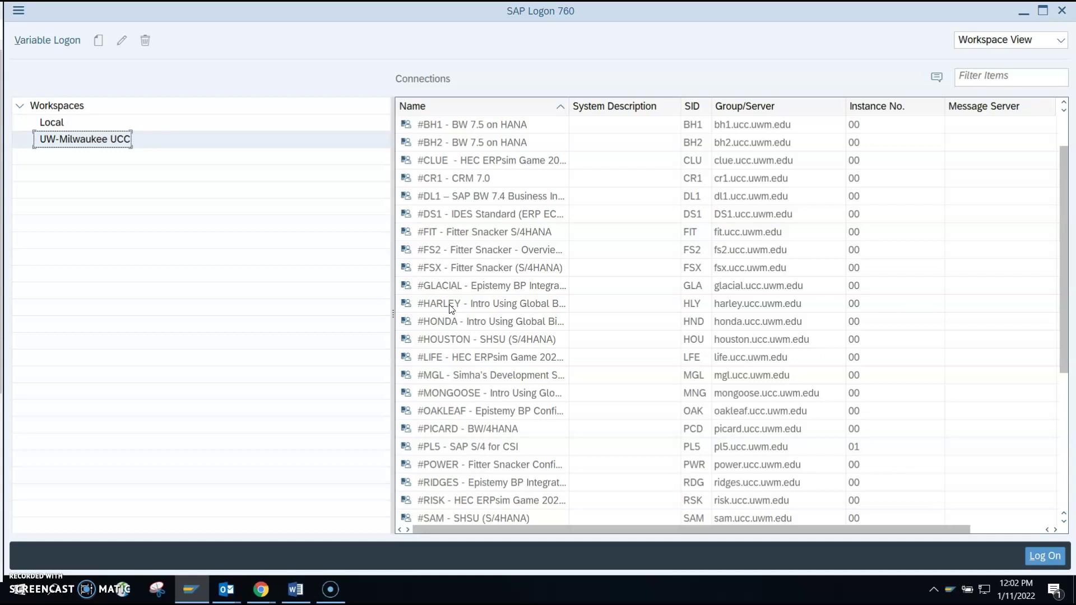
pyautogui.click(452, 308)
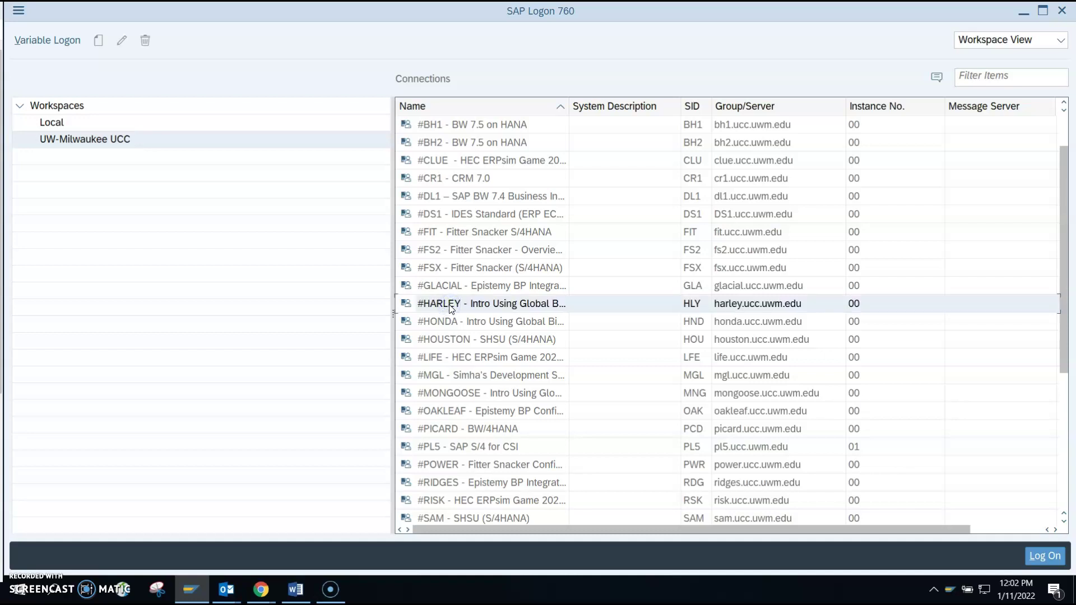
pyautogui.click(782, 305)
pyautogui.click(473, 307)
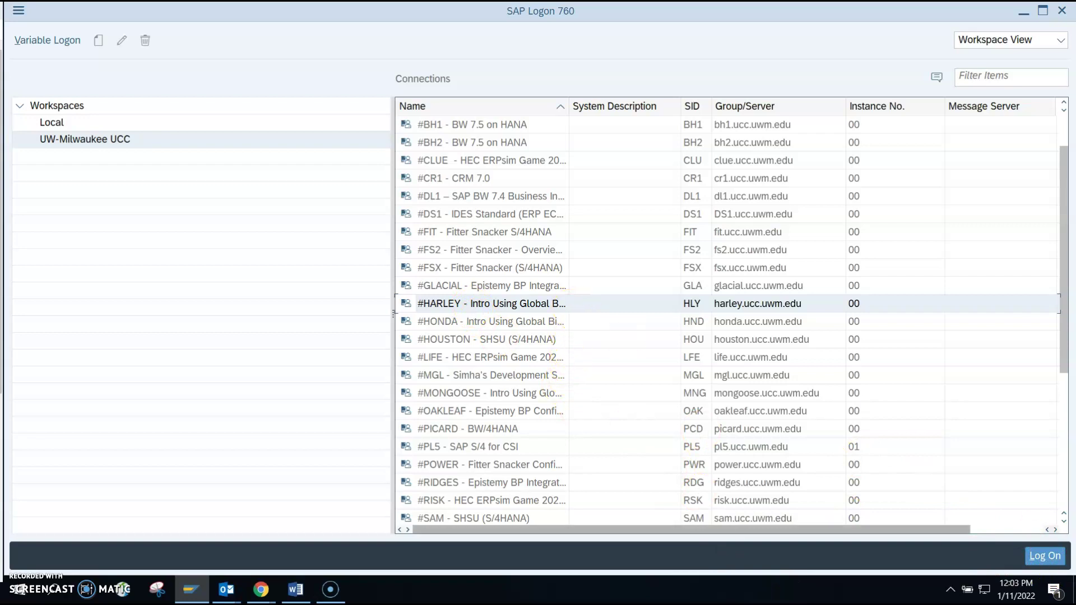
pyautogui.click(1051, 555)
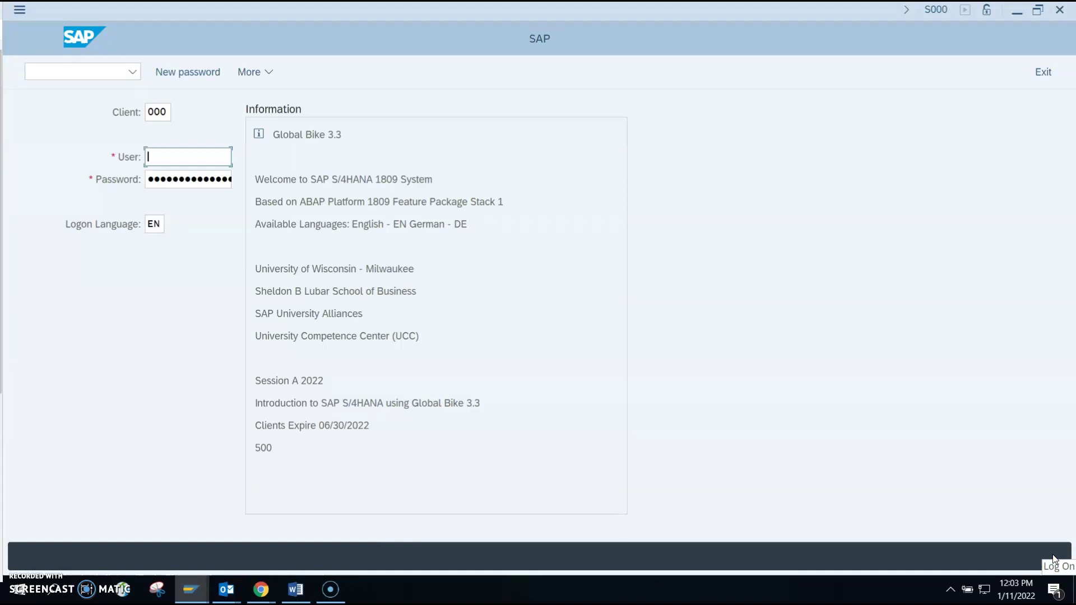
# Change the logon client from 000 to 504
pyautogui.click(150, 113)
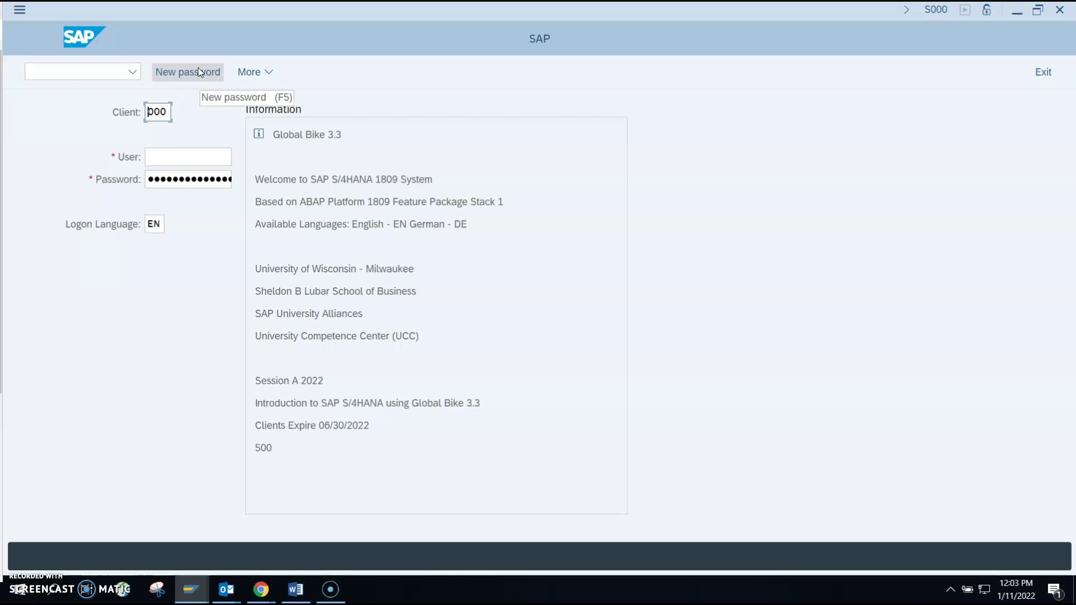
pyautogui.press('Delete')
pyautogui.press('Delete')
pyautogui.press('Delete')
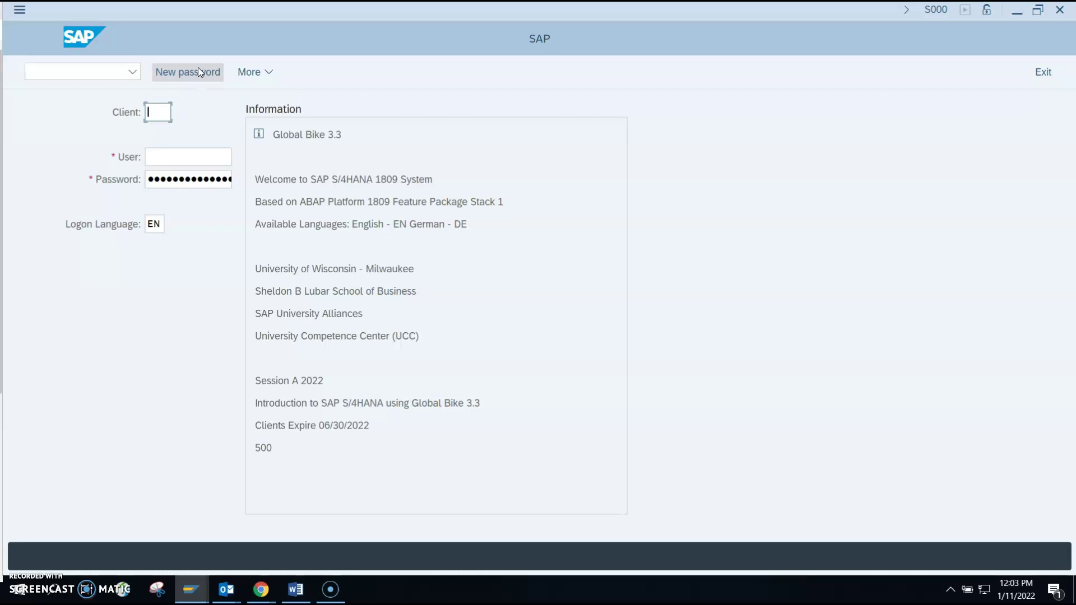
pyautogui.write('504')
# Enter the student's user ID and account password and submit the logon
pyautogui.click(166, 163)
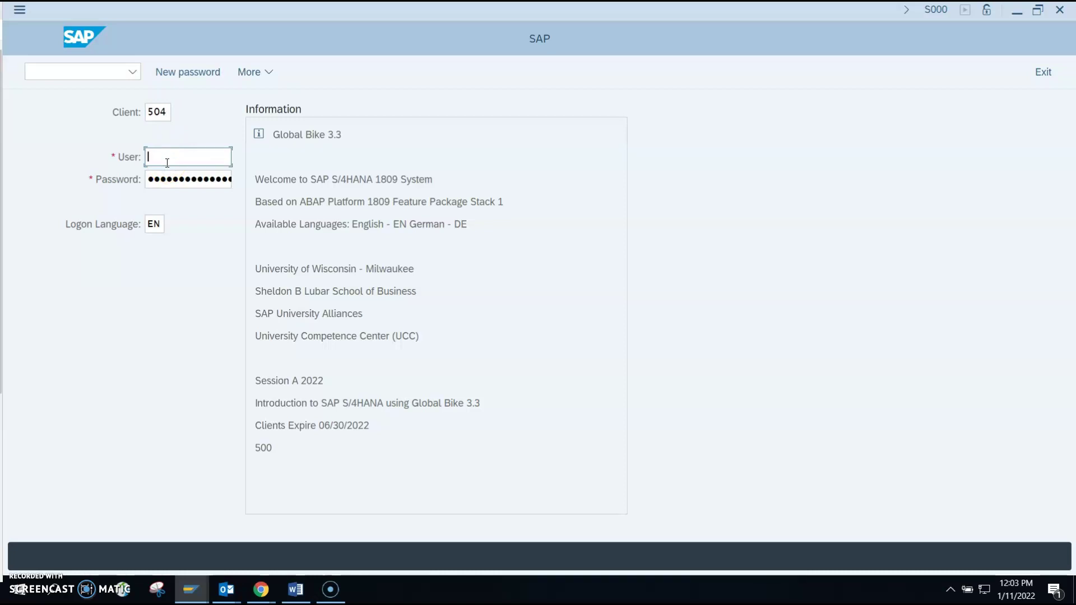
pyautogui.write('LEARN-110')
pyautogui.press('Tab')
pyautogui.press('Right')
pyautogui.press('Right')
pyautogui.press('Right')
pyautogui.press('Right')
pyautogui.press('Right')
pyautogui.press('Right')
pyautogui.press('Right')
pyautogui.press('Right')
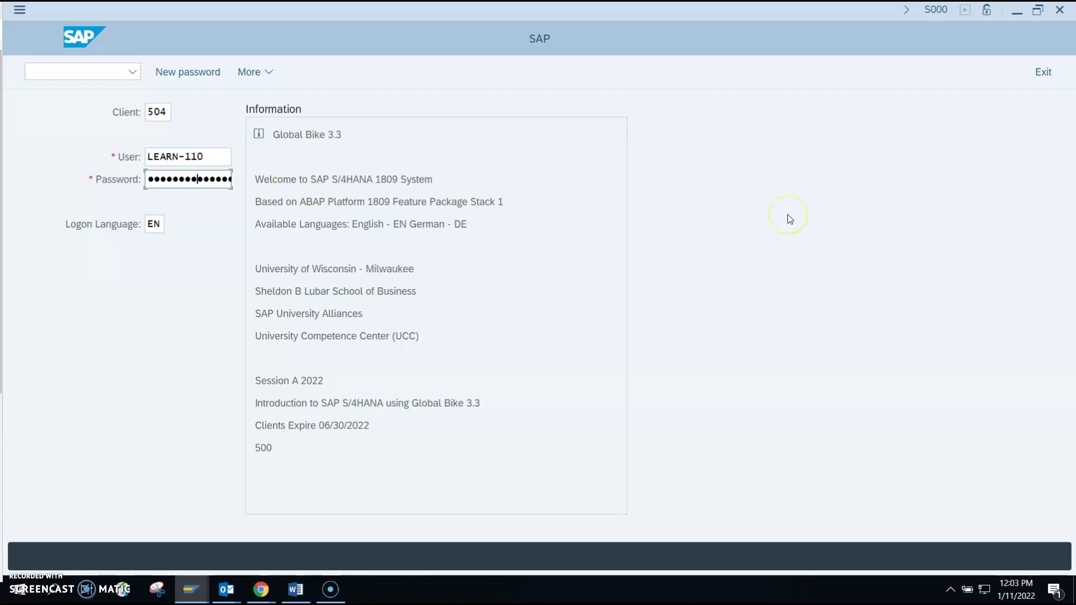
pyautogui.press('Return')
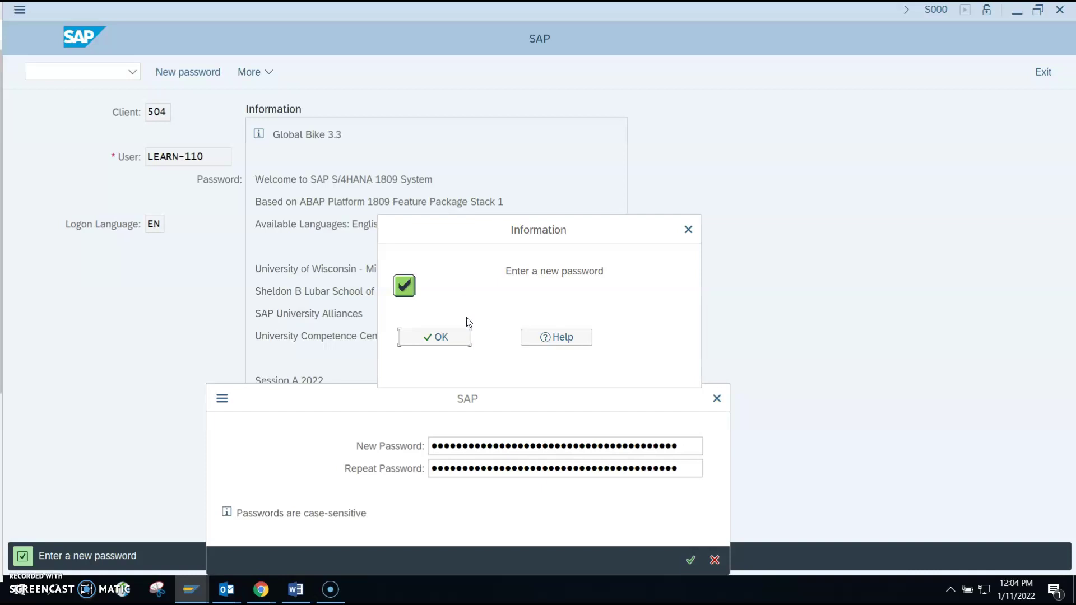
# Dismiss the information prompt, then enter the new password in both fields and submit it
pyautogui.click(439, 338)
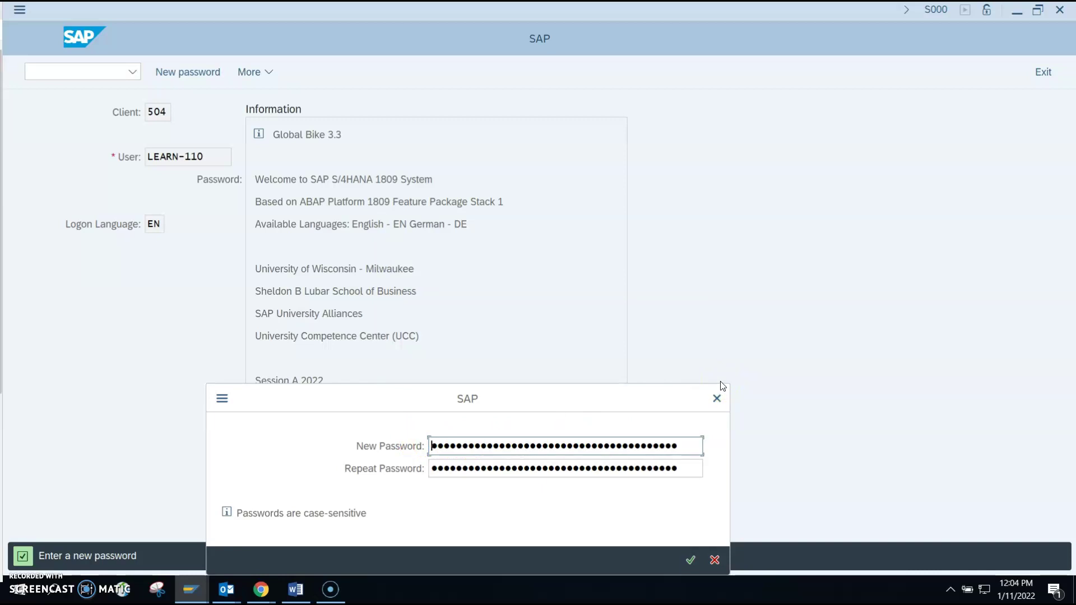
pyautogui.press('Right')
pyautogui.press('Right')
pyautogui.press('Right')
pyautogui.press('Tab')
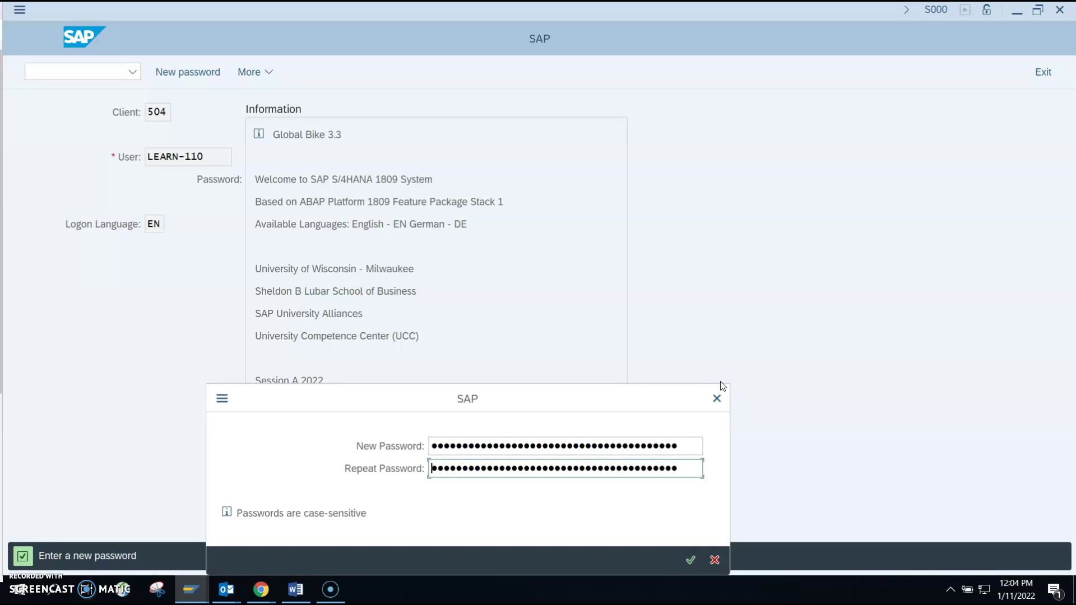
pyautogui.press('Right')
pyautogui.press('Right')
pyautogui.press('Return')
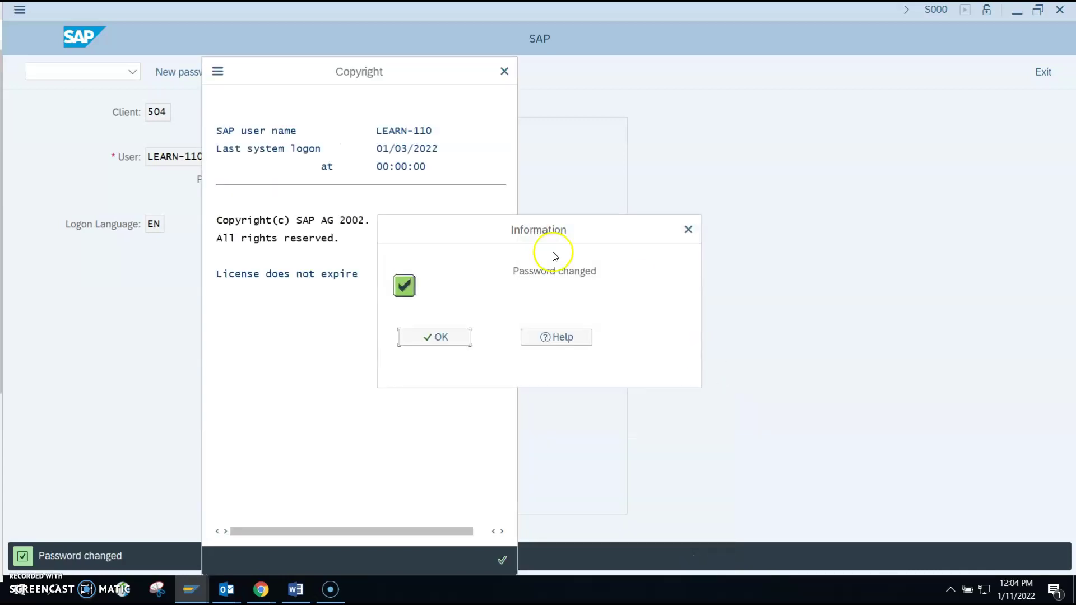
# Acknowledge the Password changed notice and close the Copyright information dialog
pyautogui.click(431, 337)
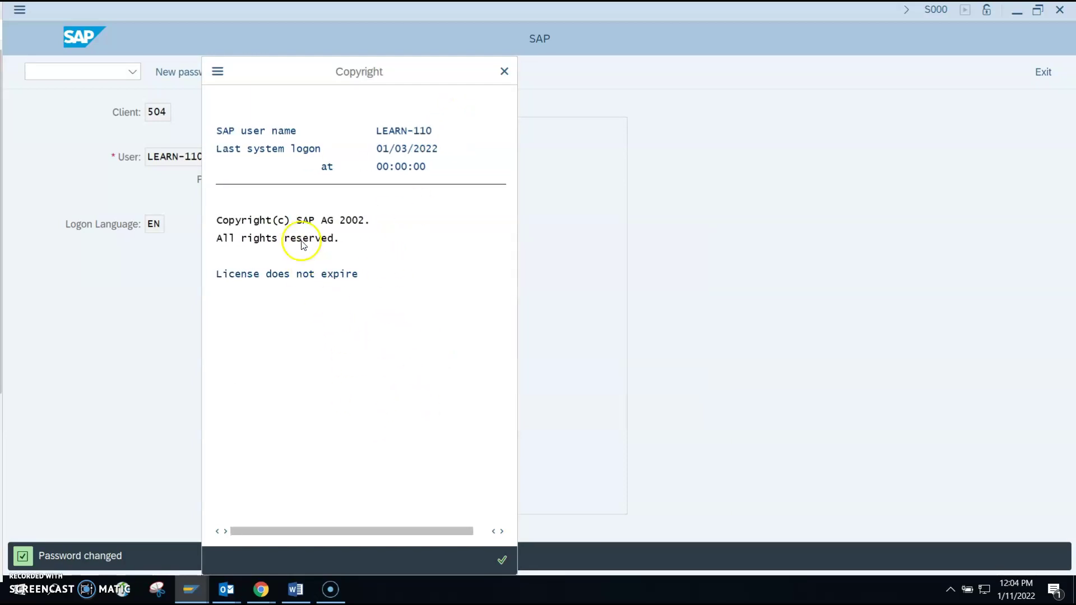
pyautogui.click(500, 560)
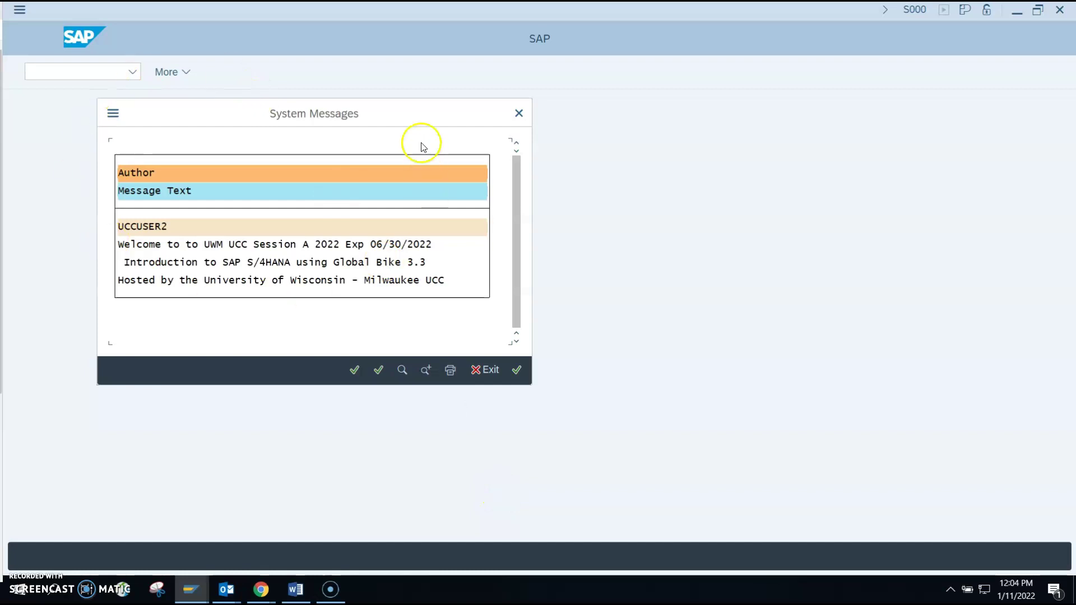
# Confirm the UWM UCC Session A 2022 welcome text in System Messages
pyautogui.click(354, 371)
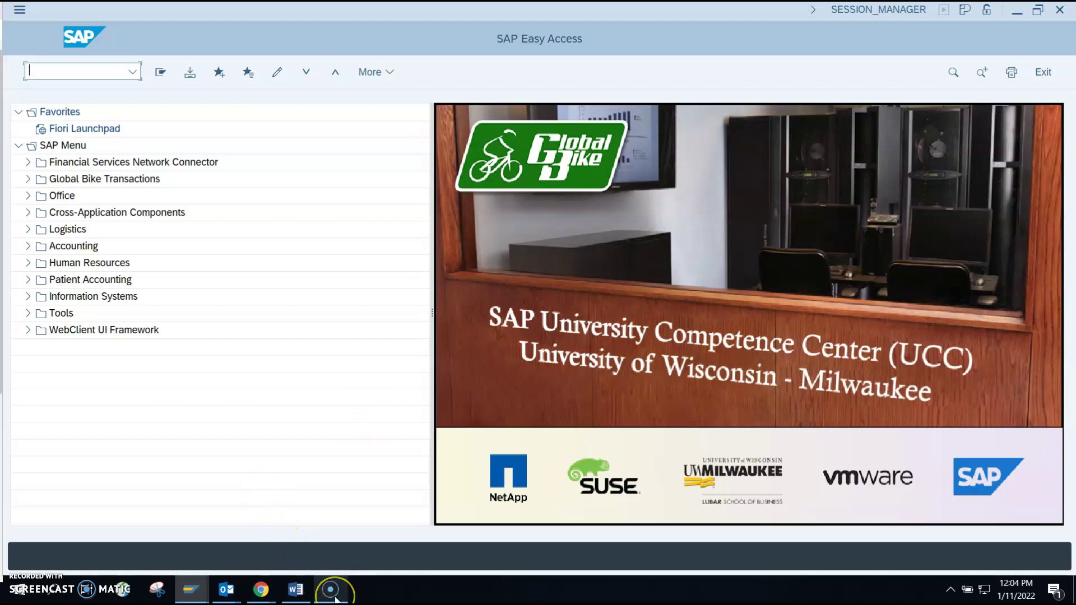
# Let SAP Easy Access finish loading with Global Bike Transactions in the SAP Menu
pyautogui.moveTo(335, 600)
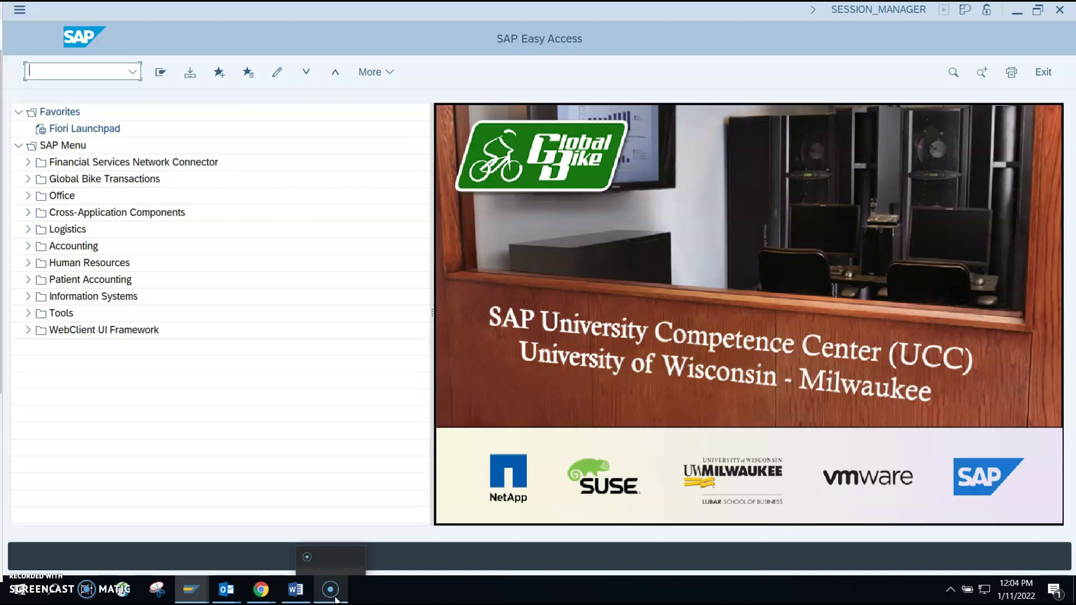